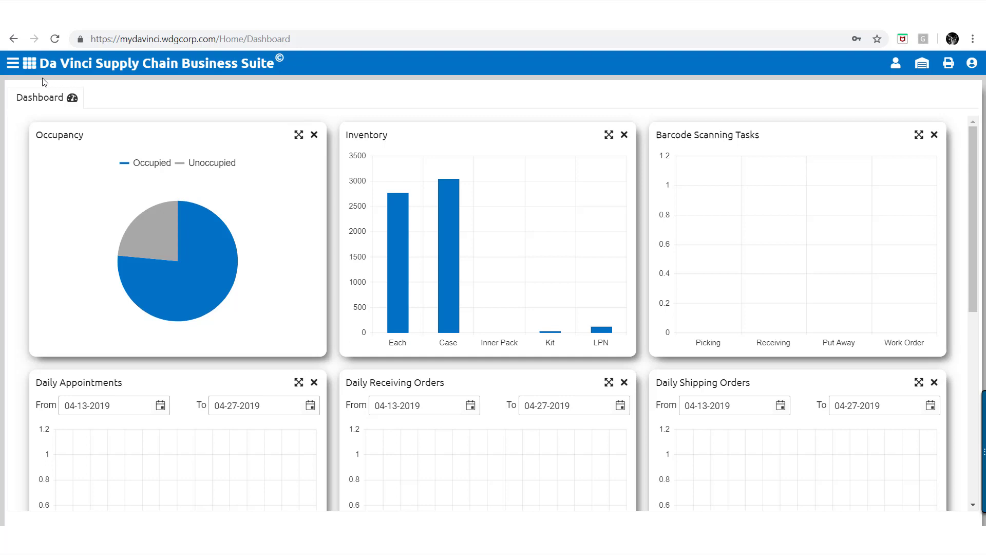
# - Go to Transportation > Rate Tariffs and start a new blank rate tariff
pyautogui.click(11, 63)
pyautogui.moveTo(32, 140)
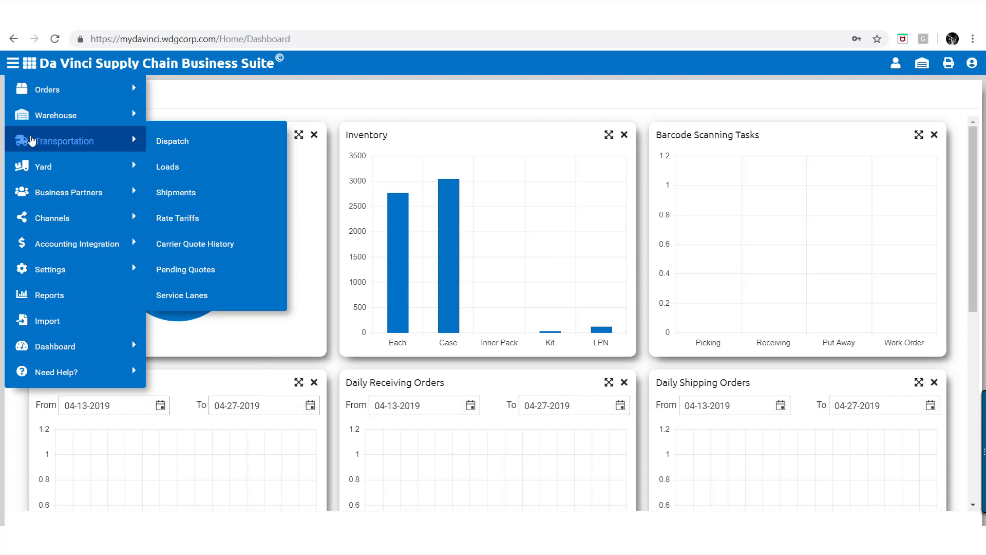
pyautogui.click(195, 218)
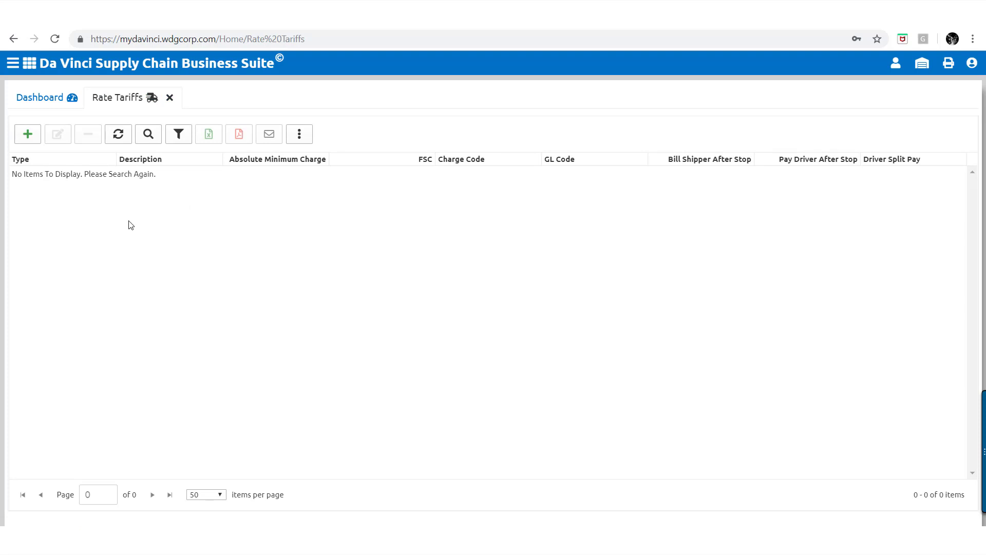
pyautogui.click(29, 134)
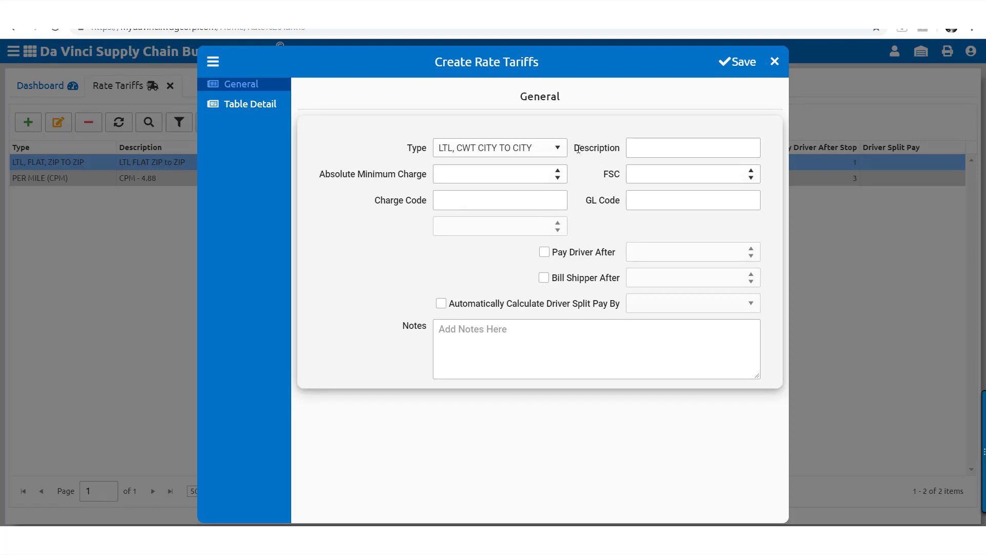
# - Make the tariff PER MILE (CPM), described 'CPM - 4.88', with a $4.88 per-mile rate
pyautogui.click(557, 148)
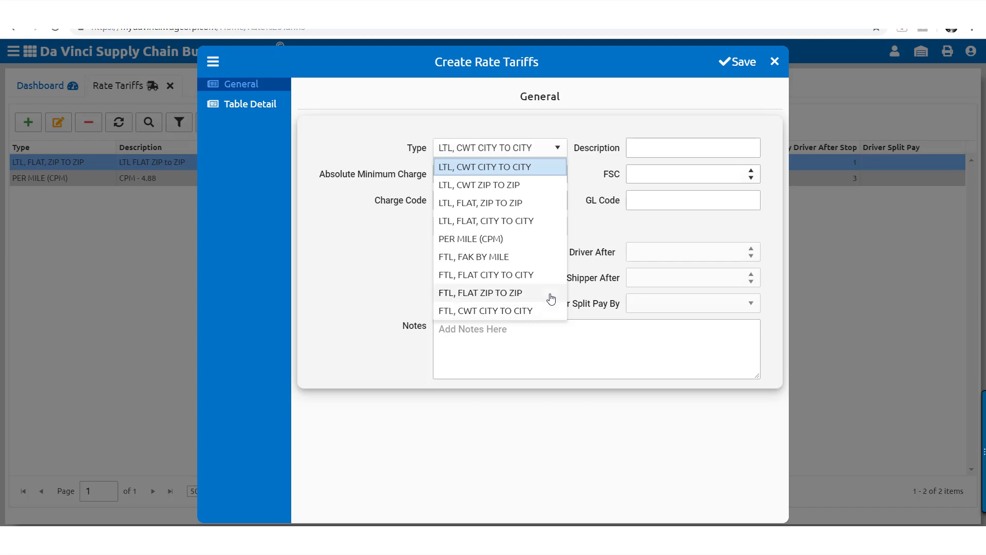
pyautogui.click(550, 243)
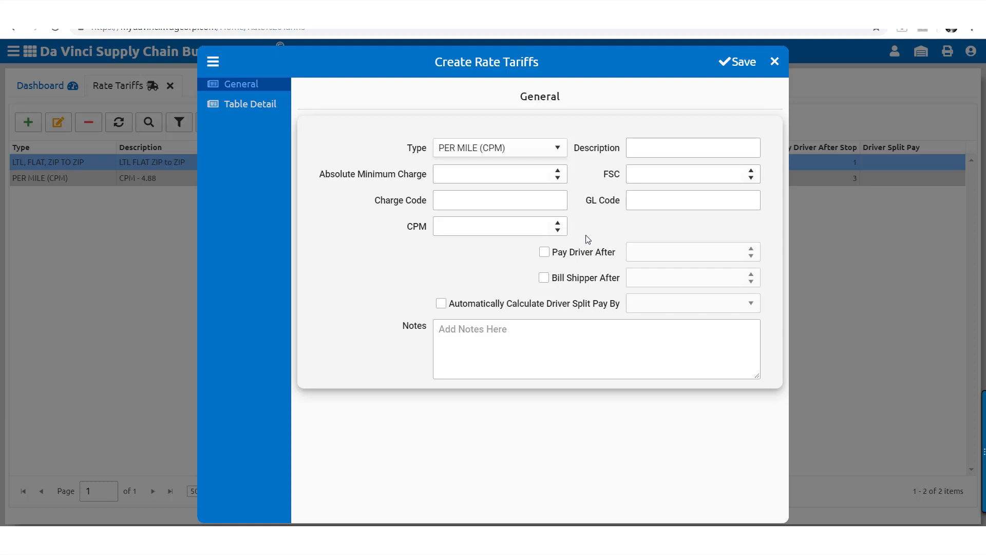
pyautogui.click(659, 149)
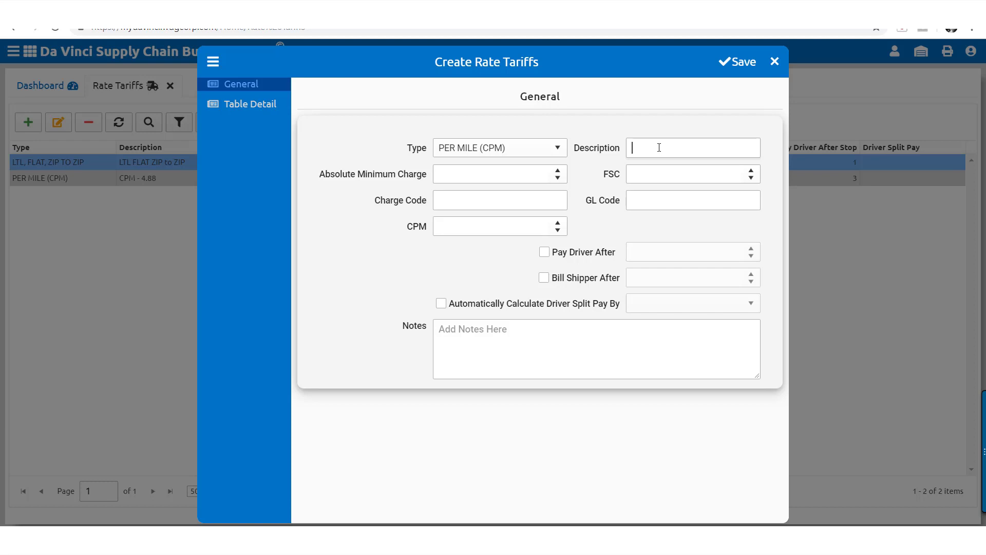
pyautogui.write('CPM - 4.88')
pyautogui.click(658, 147)
pyautogui.click(543, 222)
pyautogui.write('4.88')
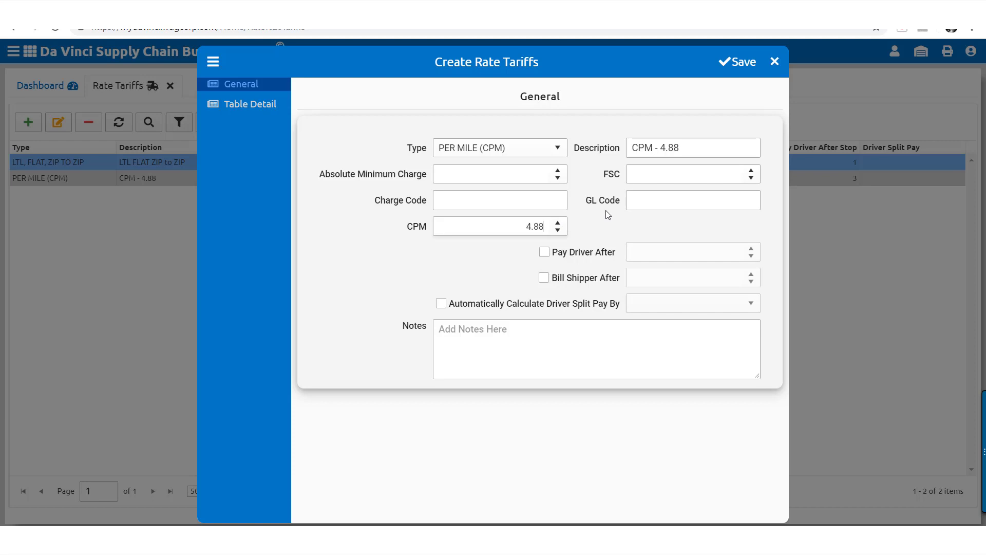
pyautogui.click(608, 230)
# - Pay the driver and bill the shipper after 3 stops, with automatic driver split pay on
pyautogui.click(545, 254)
pyautogui.click(656, 251)
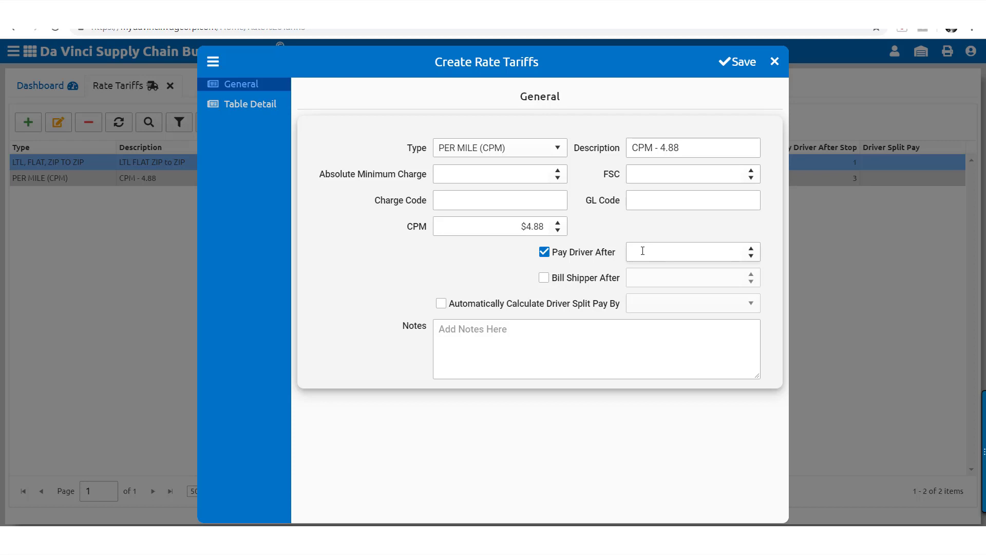
pyautogui.write('3')
pyautogui.click(544, 279)
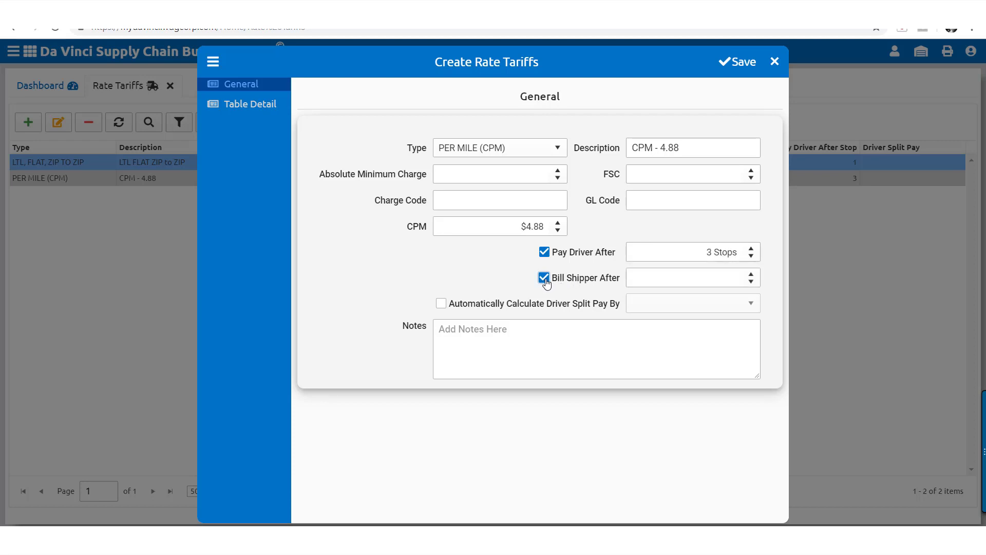
pyautogui.click(636, 280)
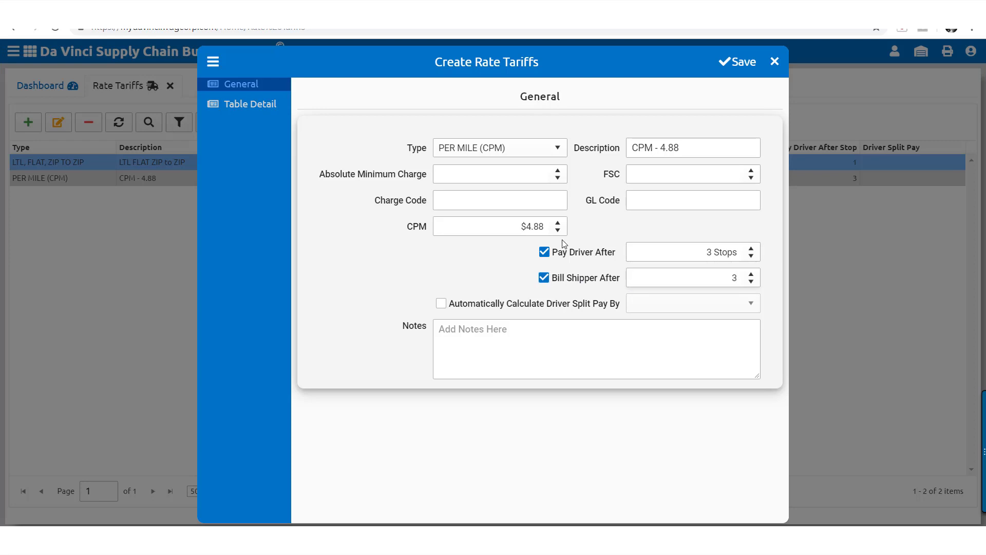
pyautogui.click(507, 289)
pyautogui.click(441, 305)
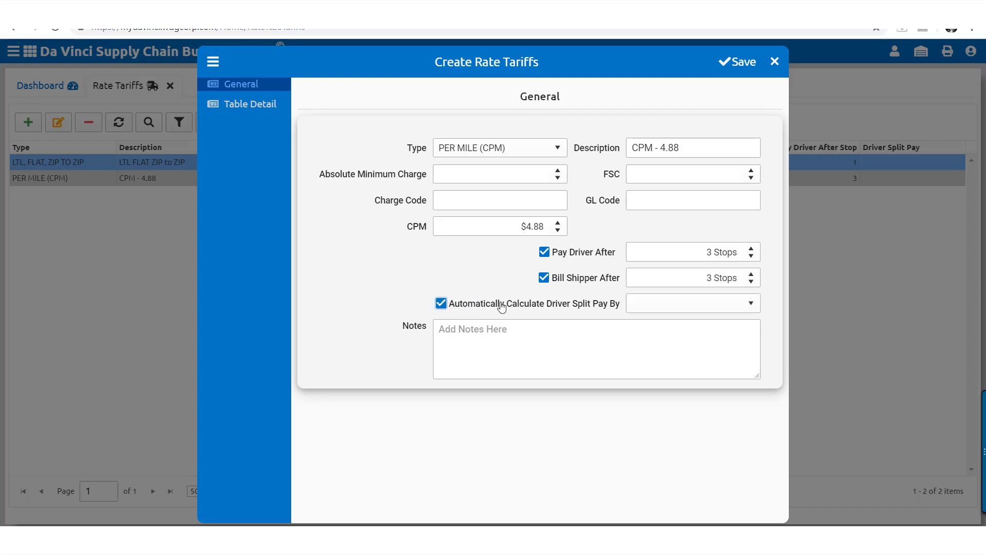
pyautogui.click(753, 311)
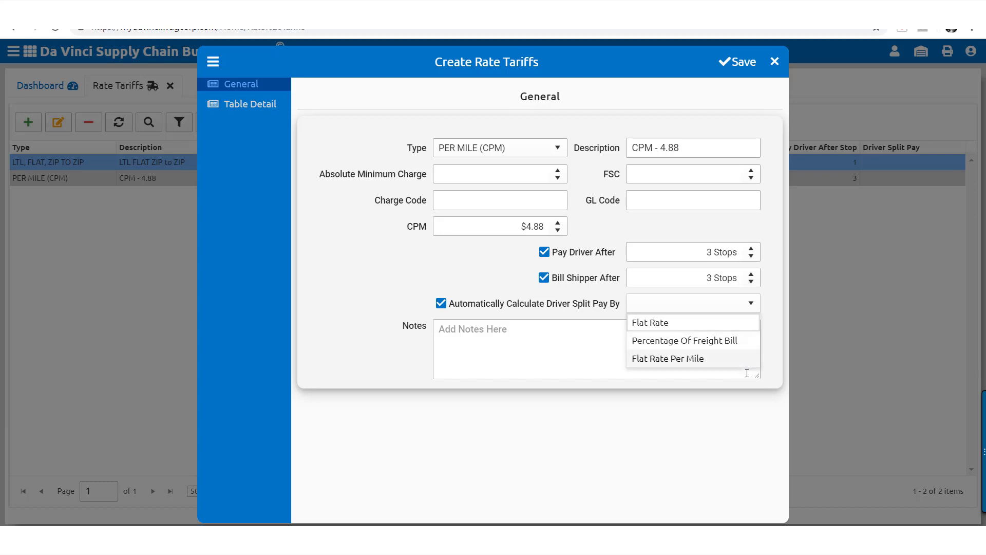
pyautogui.click(748, 390)
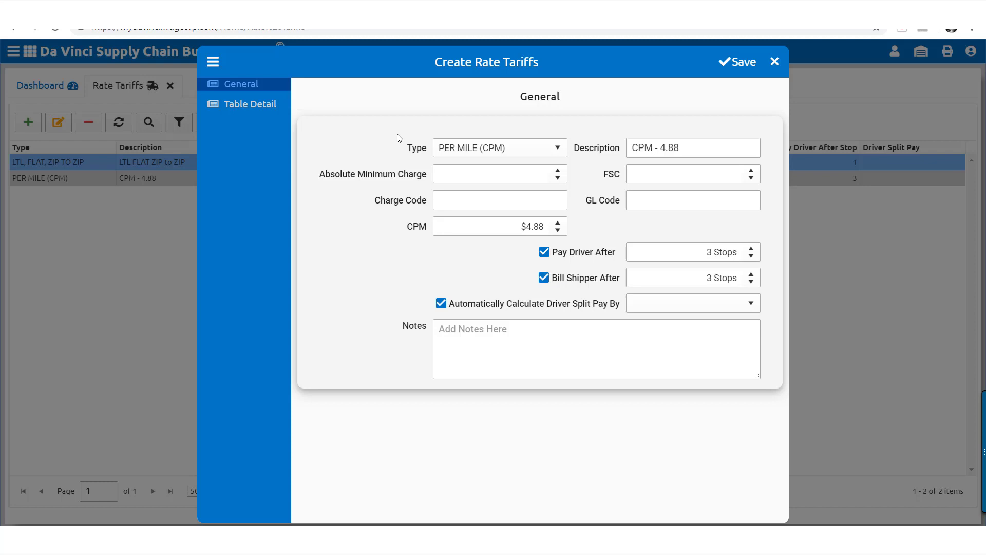
# - Save the per-mile tariff and start an LTL, FLAT, ZIP TO ZIP tariff with matching description
pyautogui.click(752, 63)
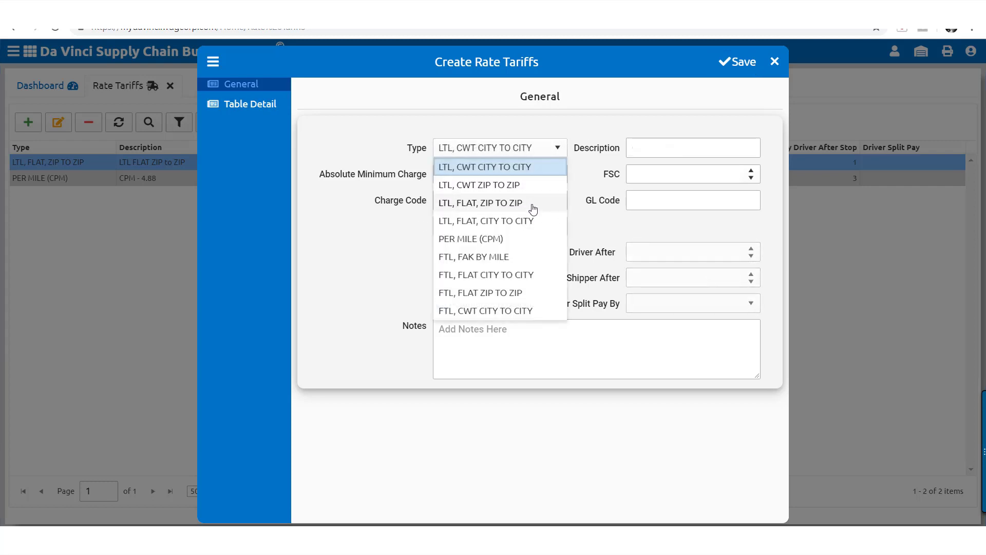
pyautogui.click(538, 203)
pyautogui.click(664, 149)
pyautogui.write('LTL FLAT ZIP T O')
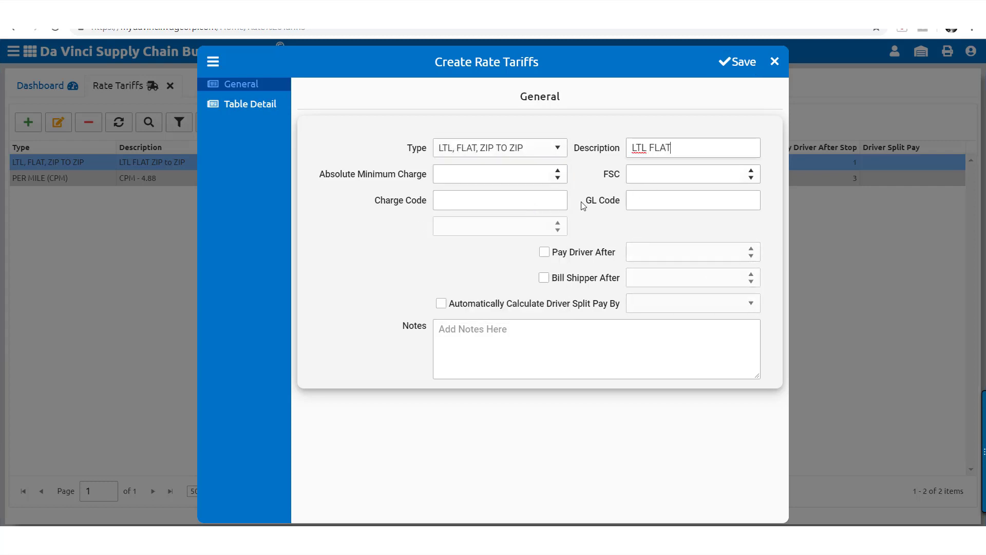
pyautogui.press('BackSpace')
pyautogui.press('BackSpace')
pyautogui.write('O ZIP')
# - Give it a $950 absolute minimum charge and a 12% fuel surcharge
pyautogui.click(534, 178)
pyautogui.write('950')
pyautogui.click(670, 174)
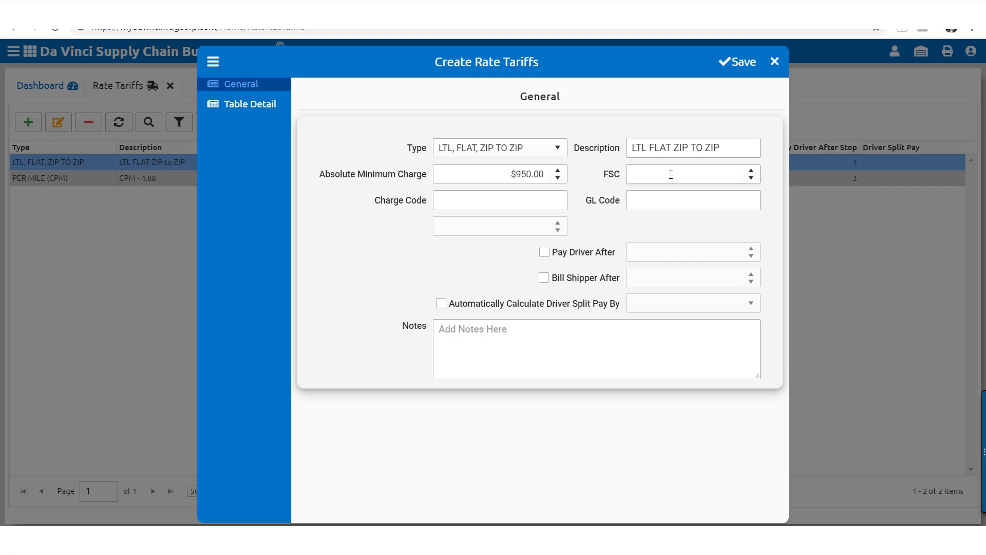
pyautogui.write('12')
pyautogui.click(582, 224)
# - Add the 92868 to 91708 rate row: min charge 90, driver pay 250, rate $900
pyautogui.click(281, 106)
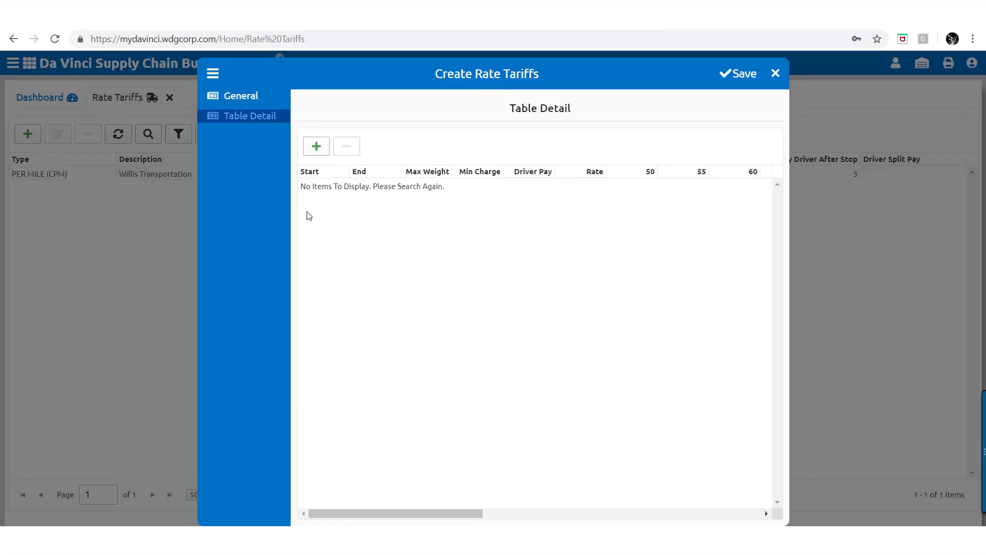
pyautogui.click(316, 147)
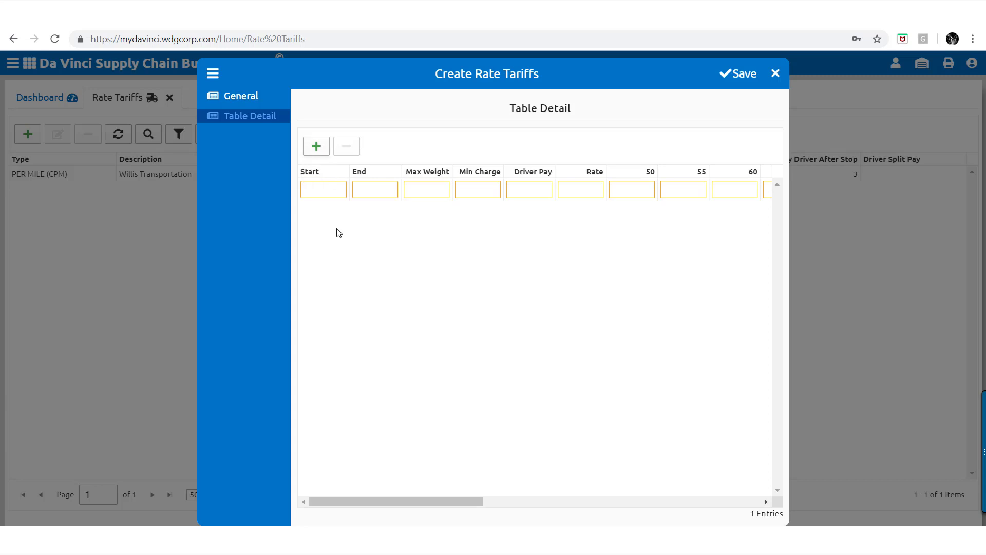
pyautogui.click(335, 191)
pyautogui.write('92868')
pyautogui.click(386, 194)
pyautogui.write('91708')
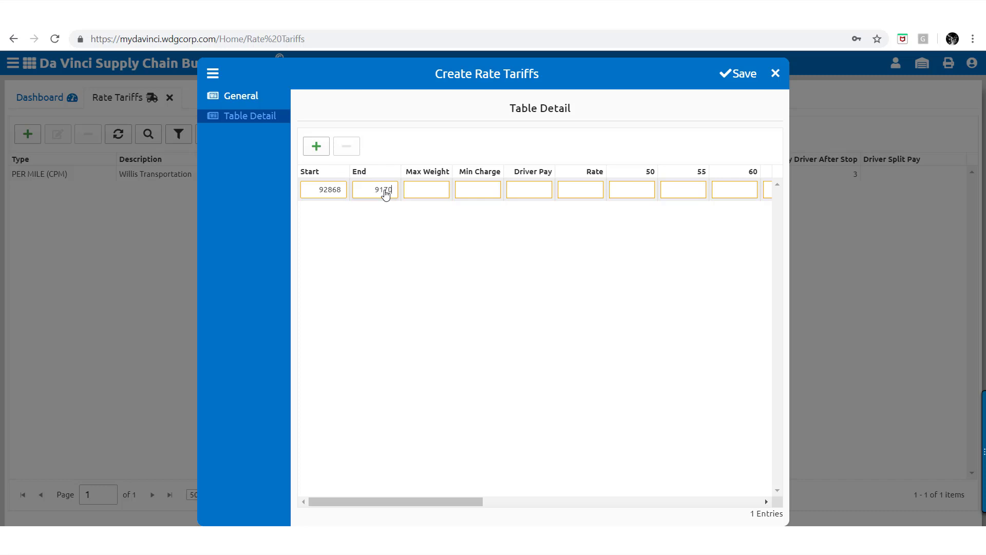
pyautogui.click(415, 194)
pyautogui.write('10000')
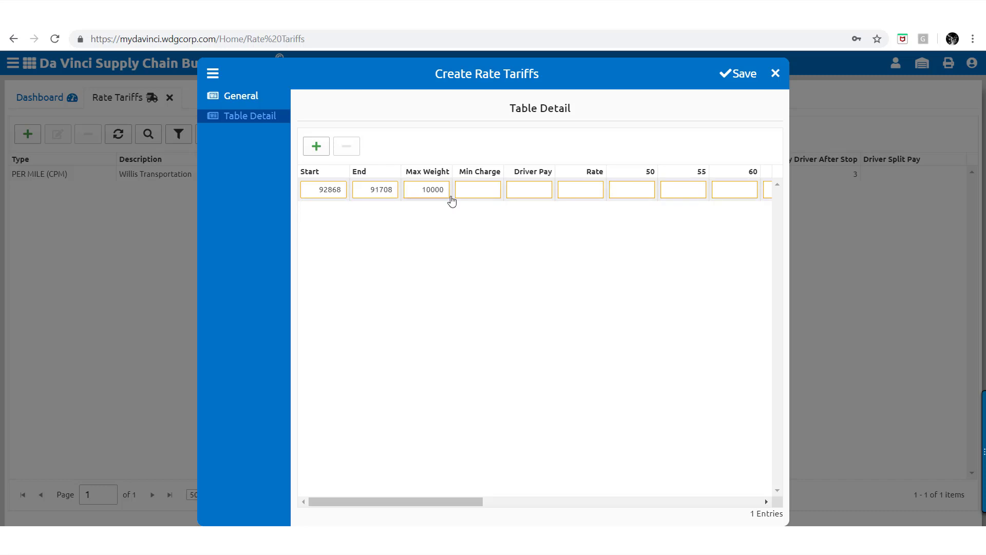
pyautogui.click(457, 195)
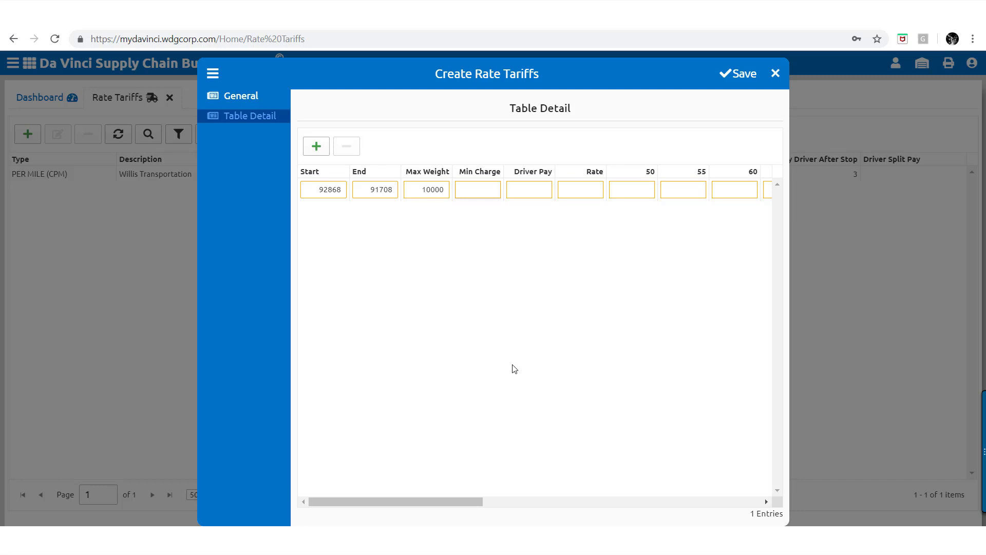
pyautogui.write('900')
pyautogui.click(531, 193)
pyautogui.write('250')
pyautogui.click(575, 196)
pyautogui.write('900')
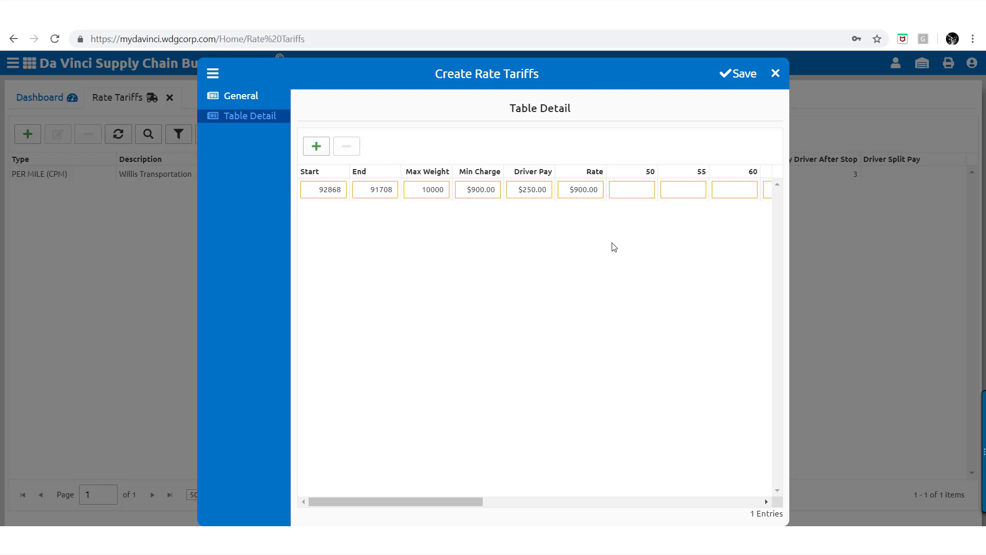
# - Add the 92868 to 91743 row at $975, save, and start an LTL, FLAT, CITY TO CITY tariff
pyautogui.click(315, 146)
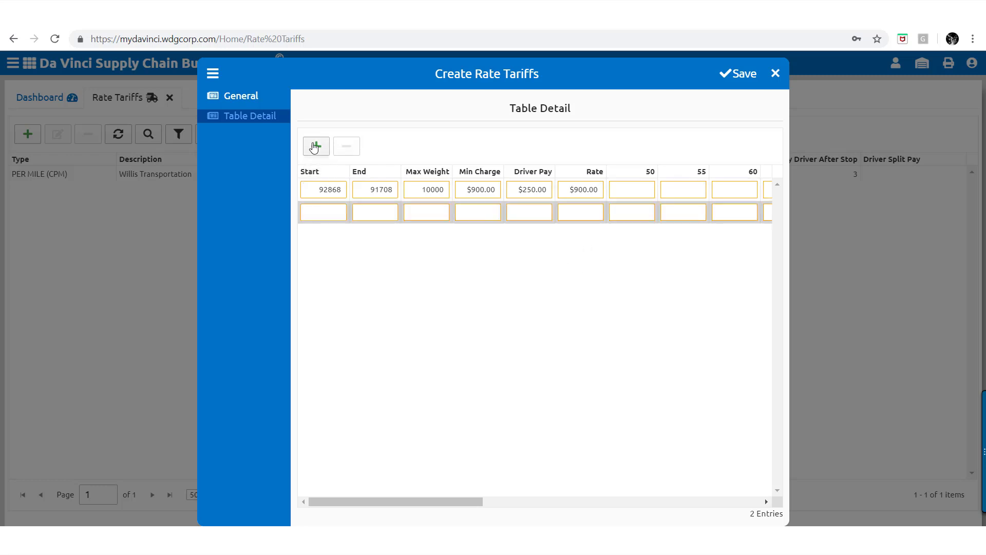
pyautogui.click(312, 216)
pyautogui.hotkey('ctrl', 'v')
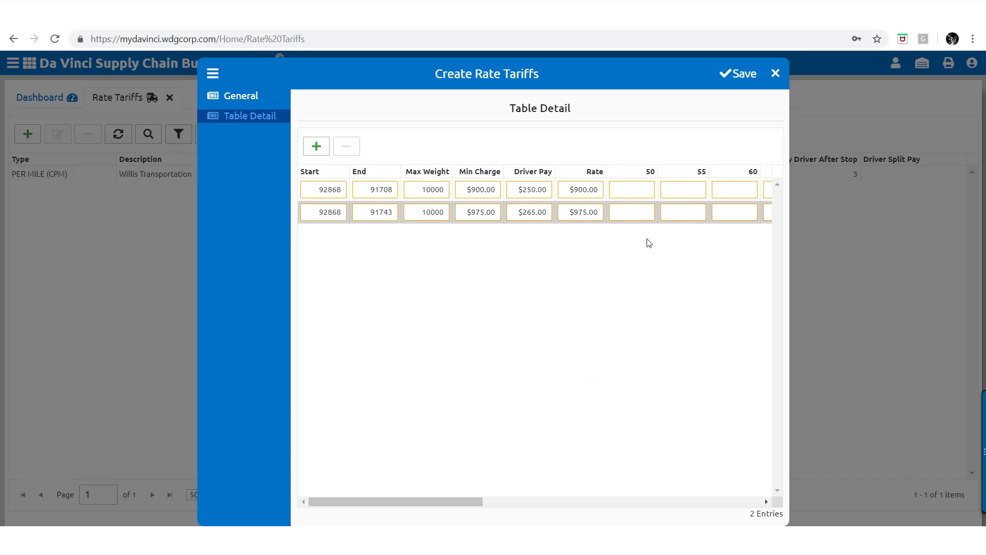
pyautogui.click(741, 85)
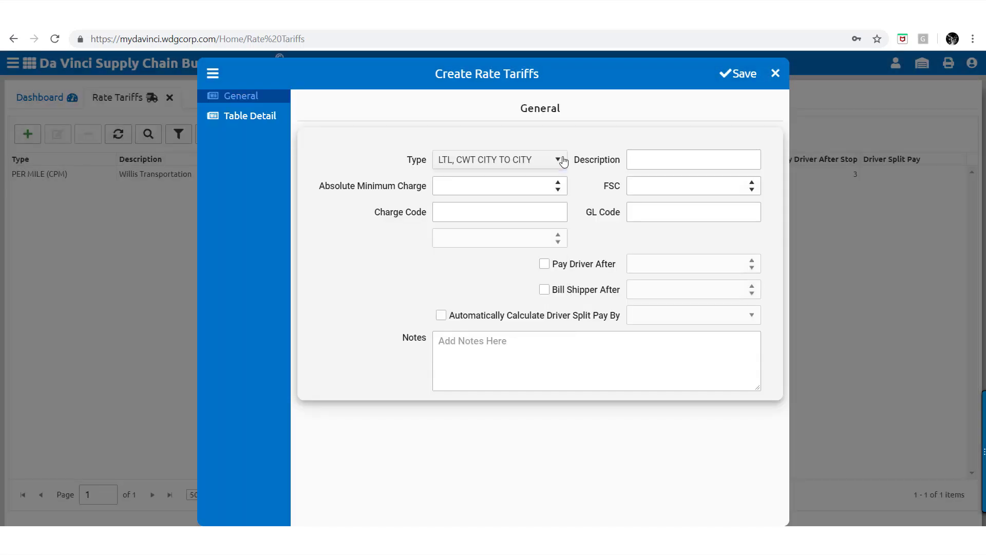
pyautogui.click(557, 162)
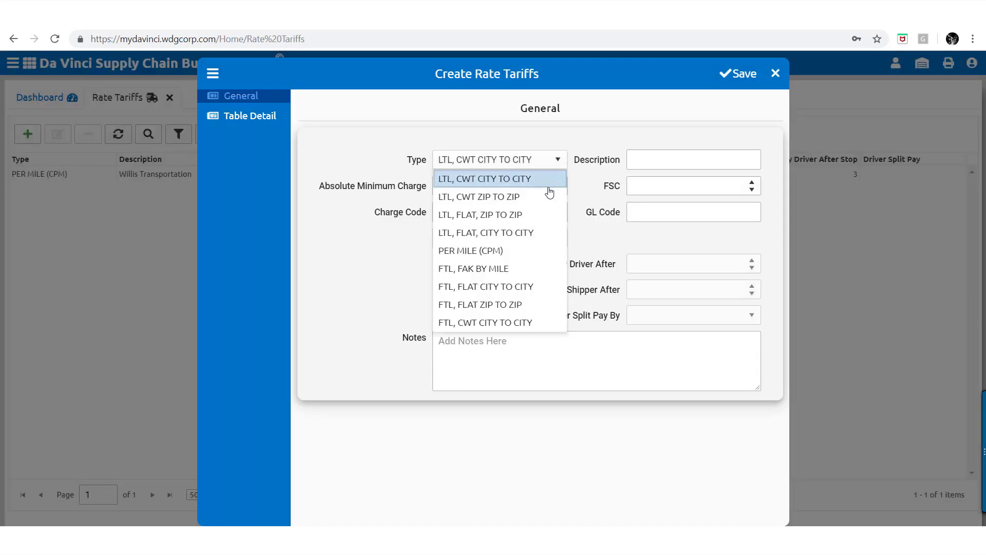
pyautogui.click(537, 237)
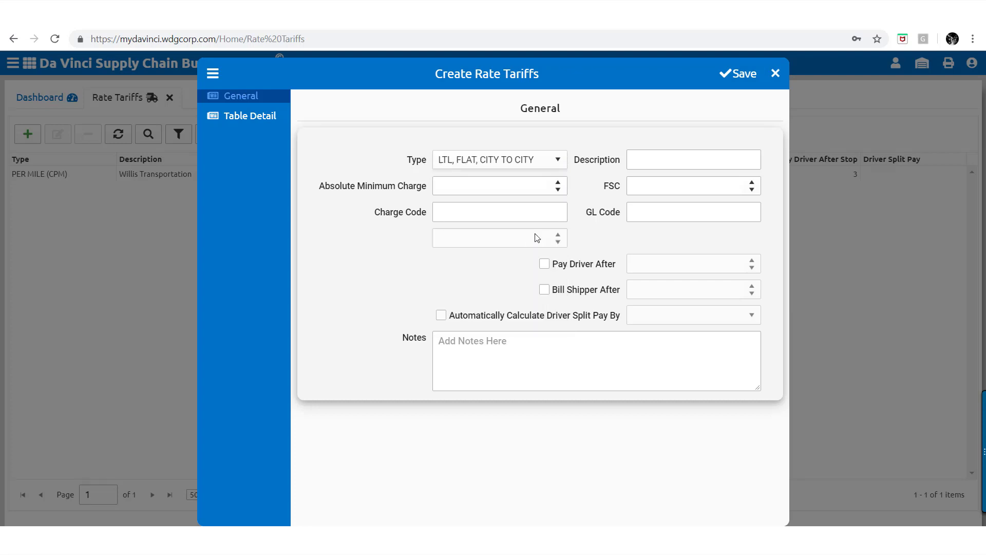
# - Add rate rows Orange–Chino at $900.00 and Orange–Ontario at $975.00, each 10000 max weight
pyautogui.click(271, 119)
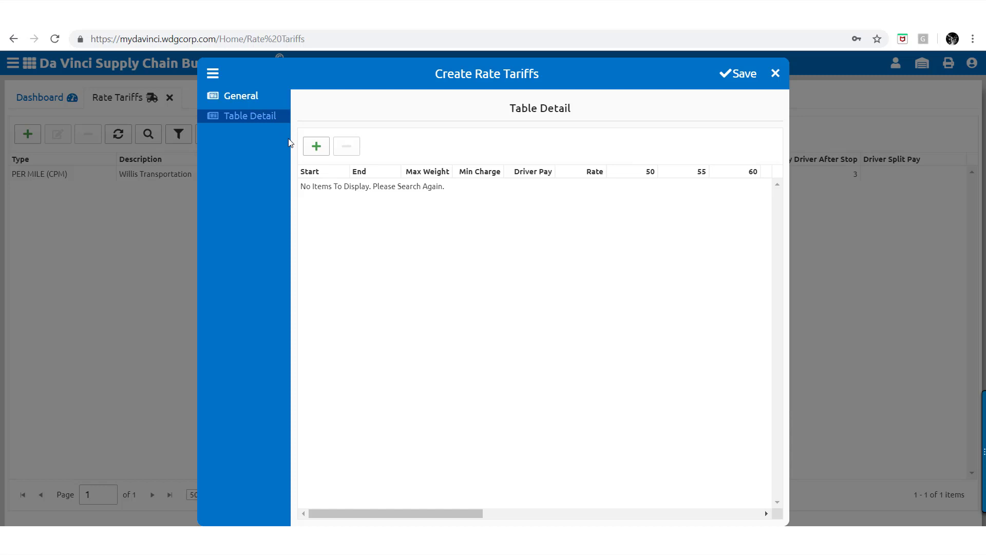
pyautogui.click(314, 147)
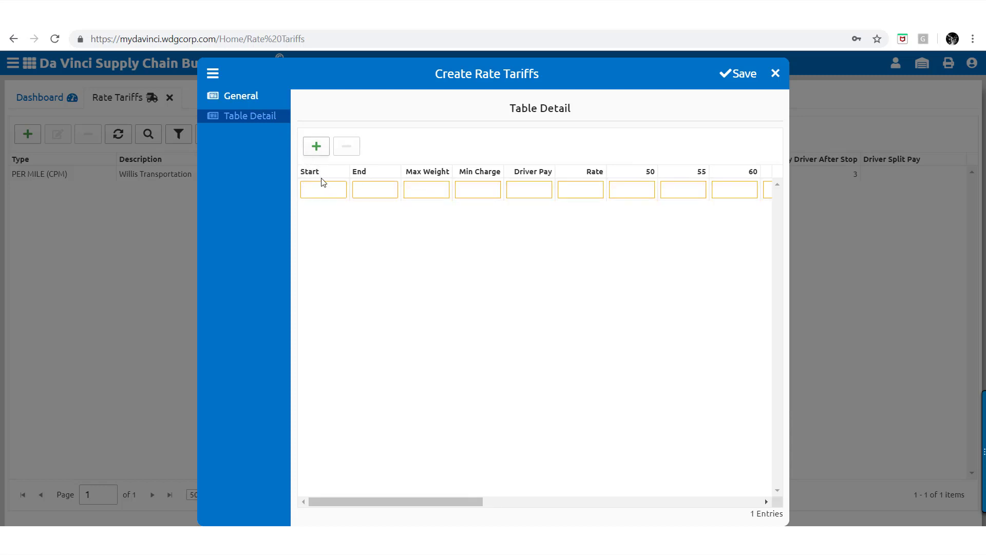
pyautogui.click(326, 194)
pyautogui.write('Orange')
pyautogui.click(381, 191)
pyautogui.write('Chino')
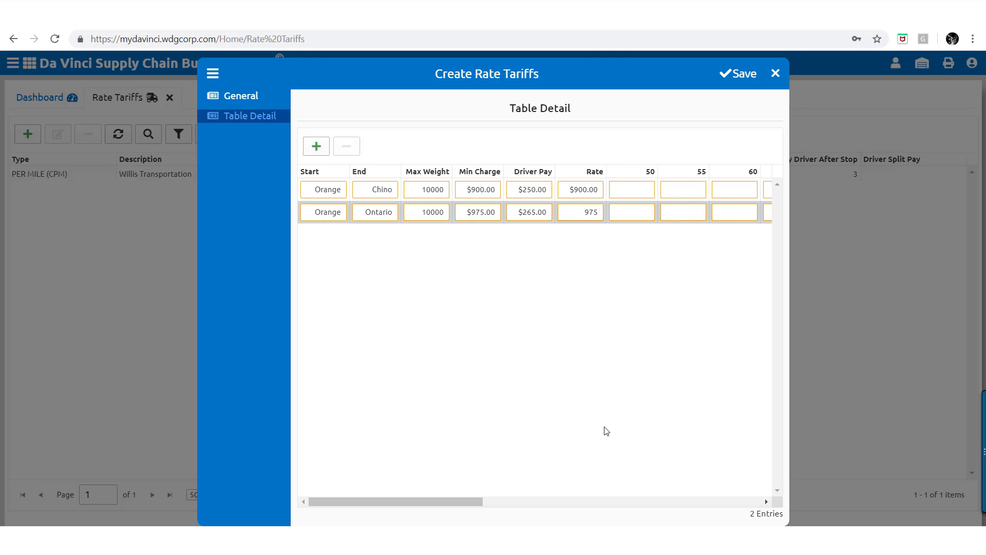
pyautogui.click(606, 430)
# - In the LTL CWT city-to-city tariff's rate table, add an Orange to Chino row
pyautogui.click(744, 85)
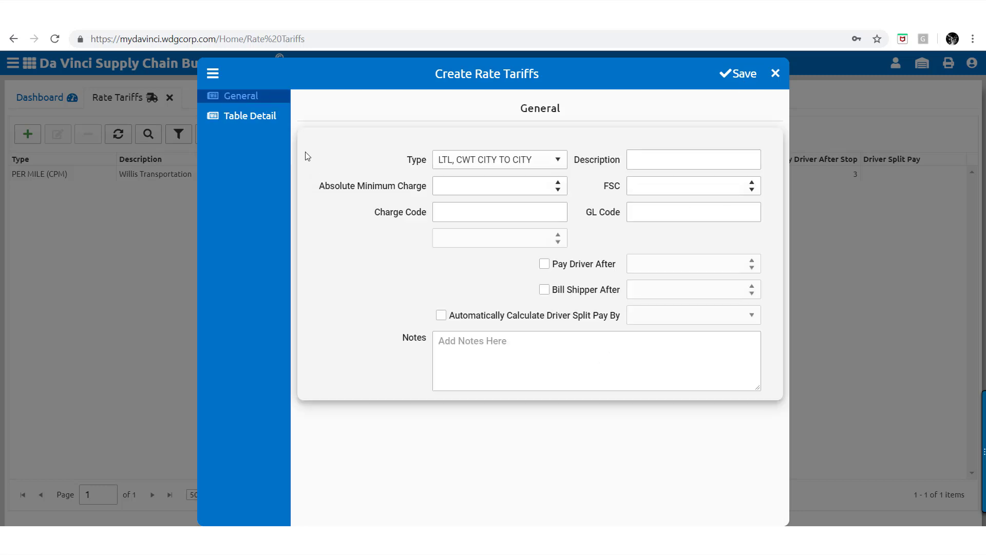
pyautogui.click(280, 120)
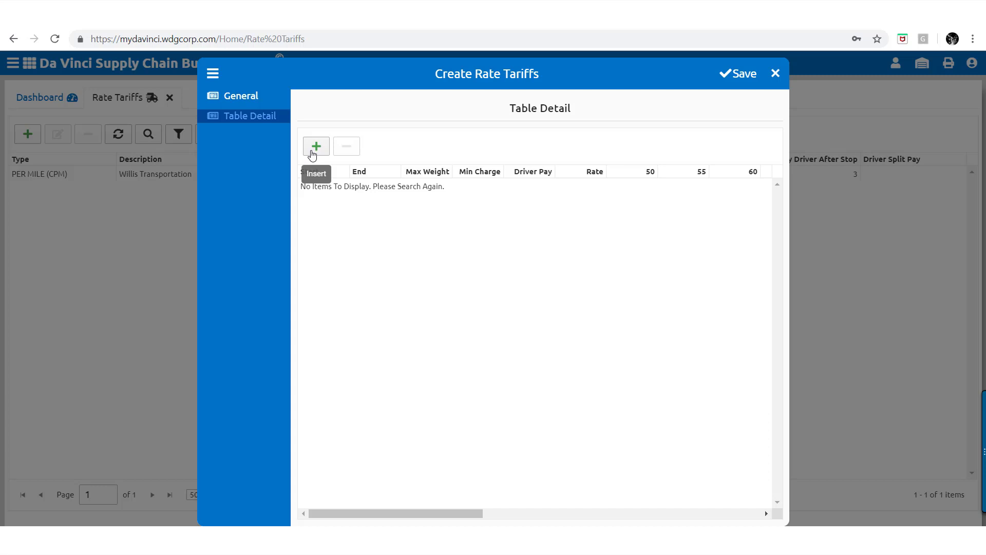
pyautogui.click(312, 153)
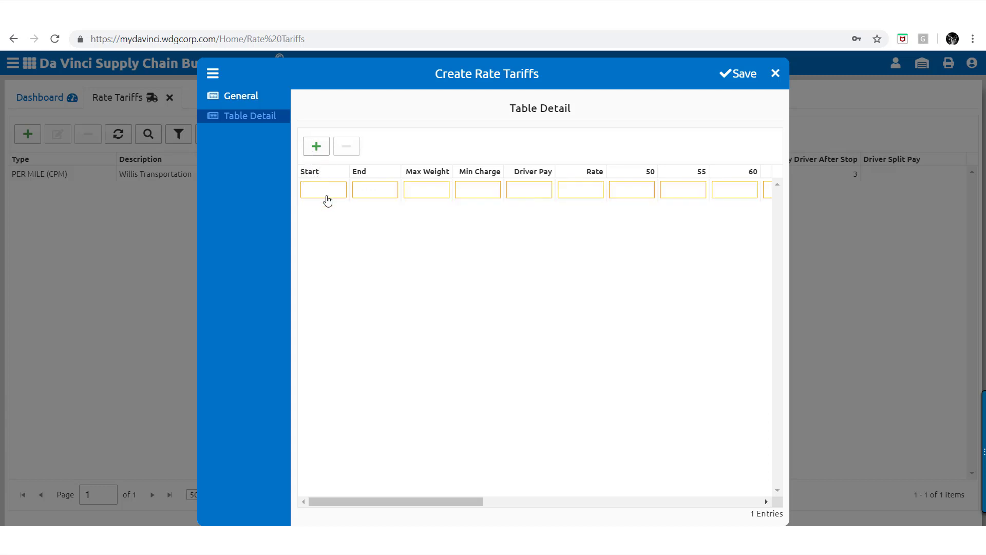
pyautogui.click(326, 195)
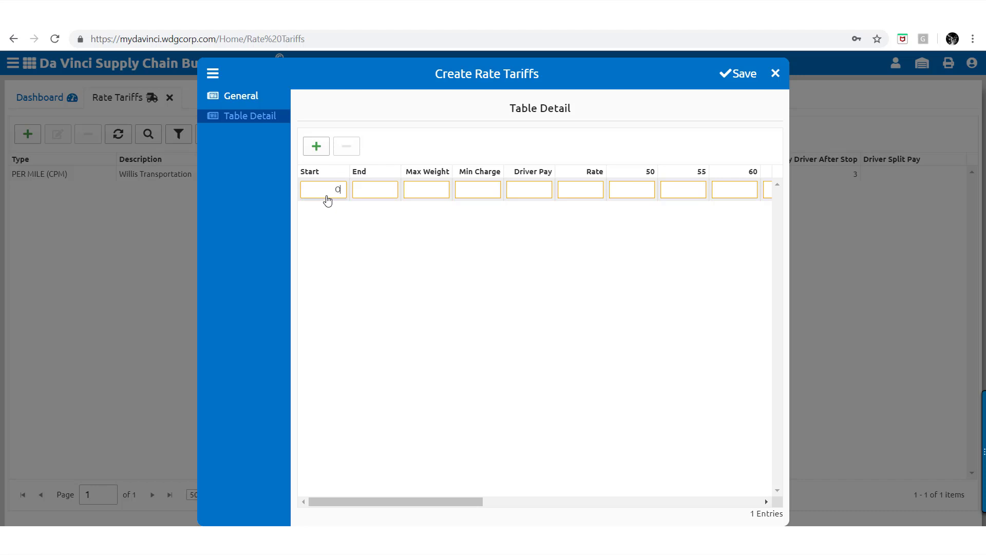
pyautogui.write('Orange')
pyautogui.click(369, 195)
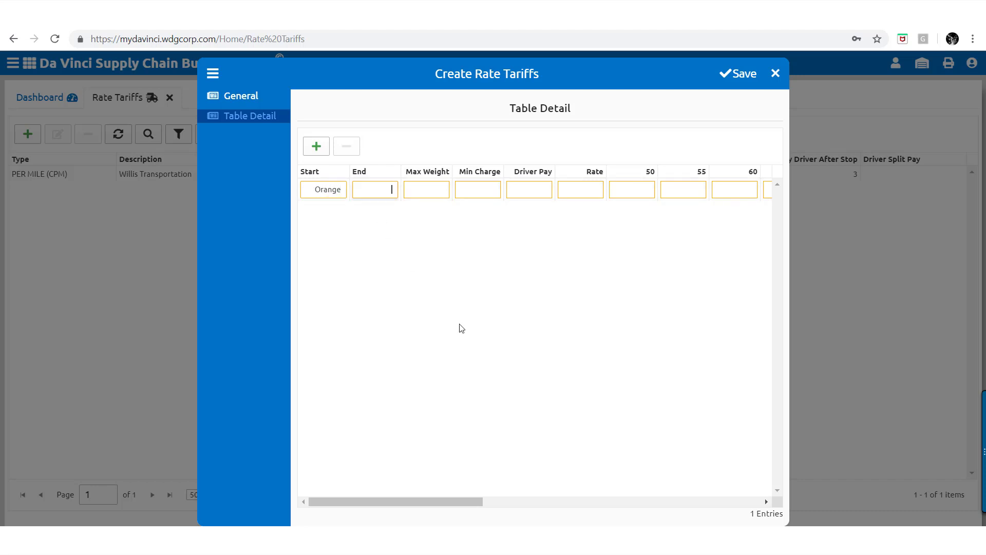
pyautogui.write('Chino')
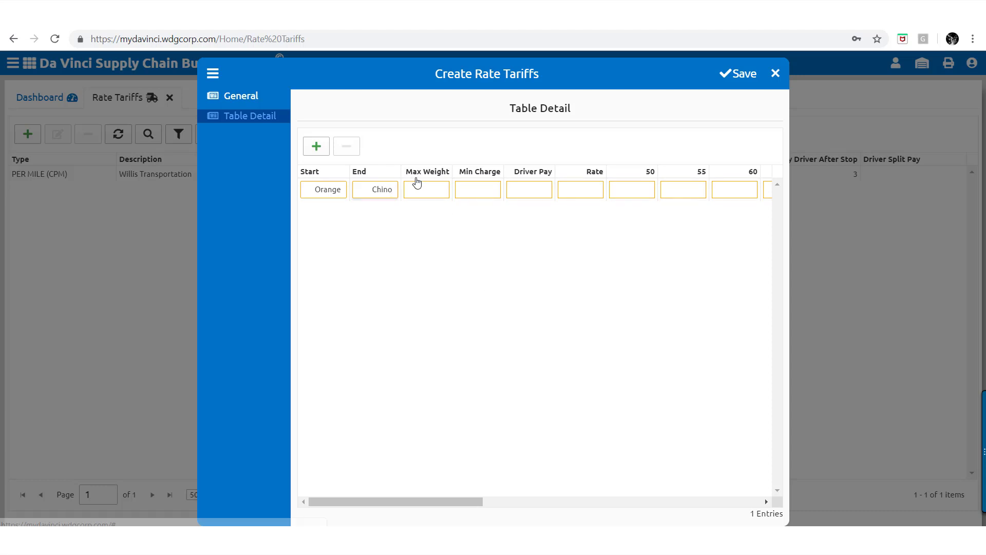
pyautogui.click(415, 188)
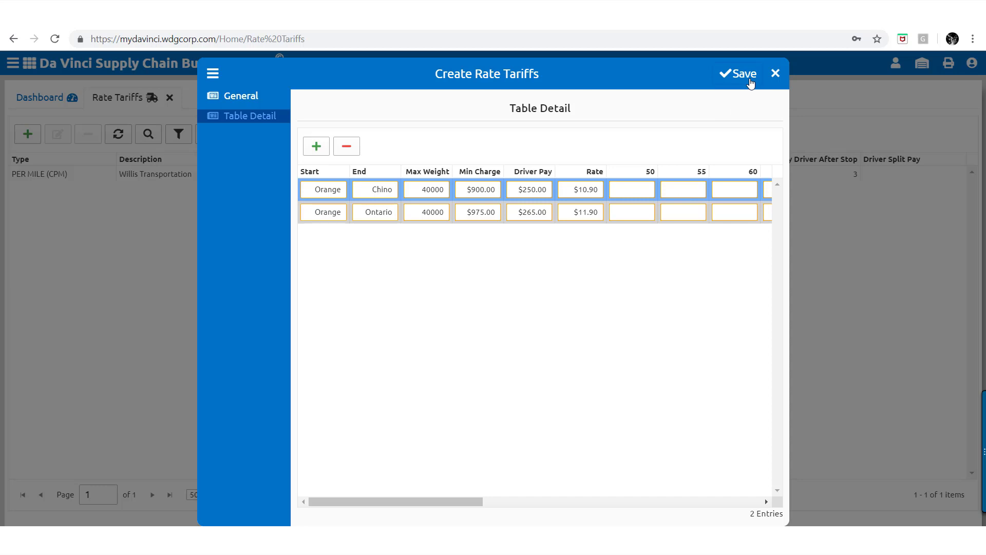
# - Enter Orange–Chino class rates 10.9 (class 50) and 11.5 (class 55), then start Orange–Ontario
pyautogui.click(749, 84)
pyautogui.click(627, 191)
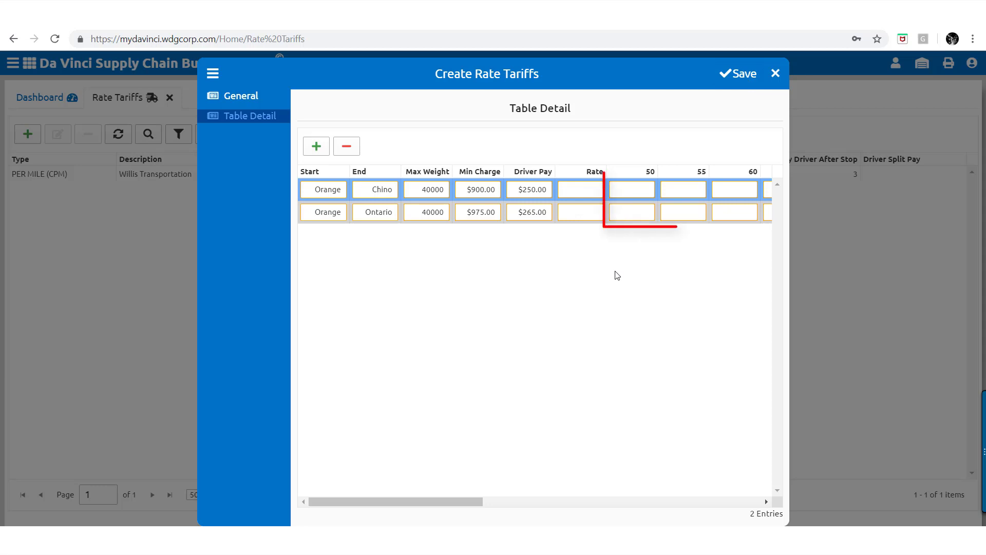
pyautogui.write('10.9')
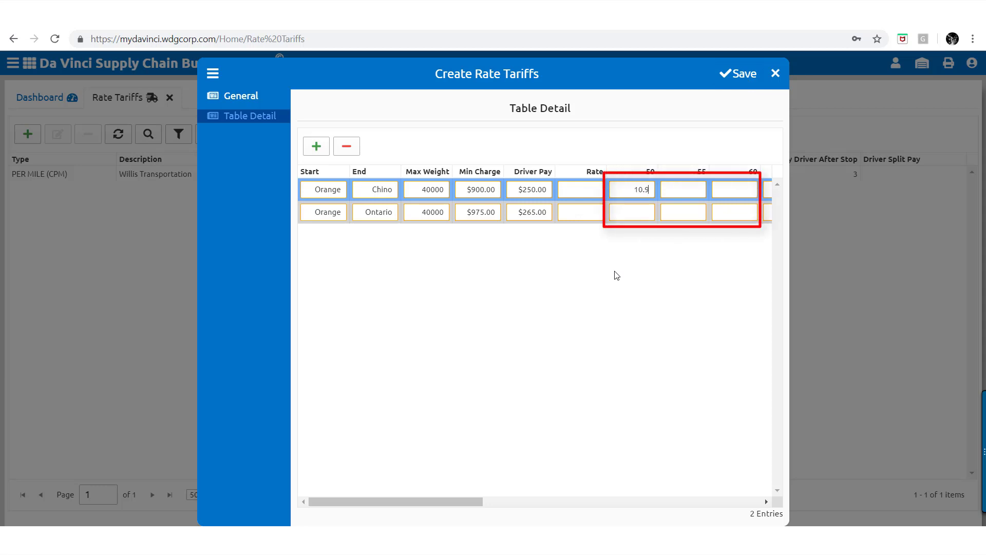
pyautogui.click(674, 195)
pyautogui.write('11.5')
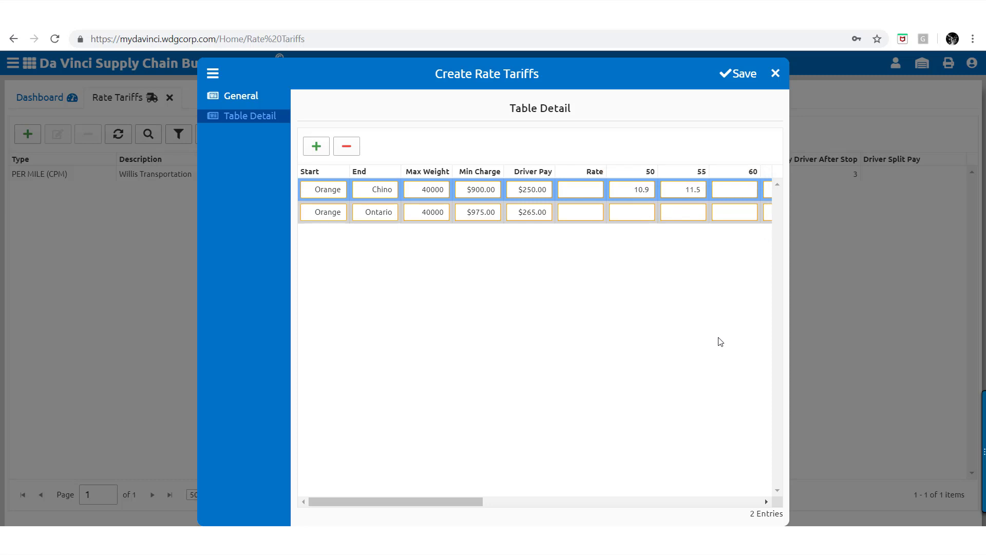
pyautogui.click(622, 211)
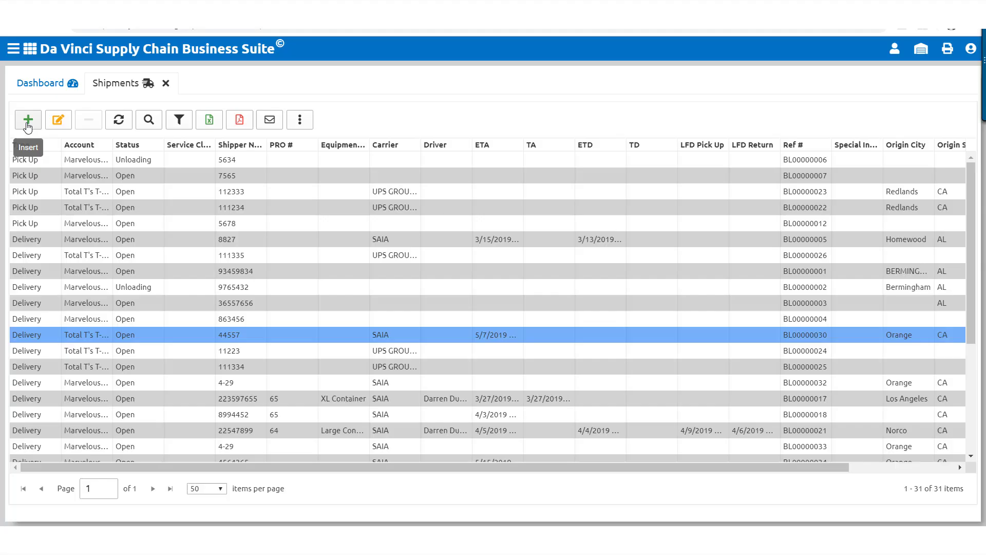
# - Create a new delivery for account Total T's T-Shirts with carrier SAIA
pyautogui.click(27, 114)
pyautogui.click(570, 155)
pyautogui.write('to')
pyautogui.click(539, 176)
pyautogui.click(555, 181)
pyautogui.write('sa')
pyautogui.click(542, 200)
# - Set the destination to Warehouse for Wears, with its street address in Chino, CA 91708
pyautogui.click(543, 206)
pyautogui.write('Warehouse for Wears')
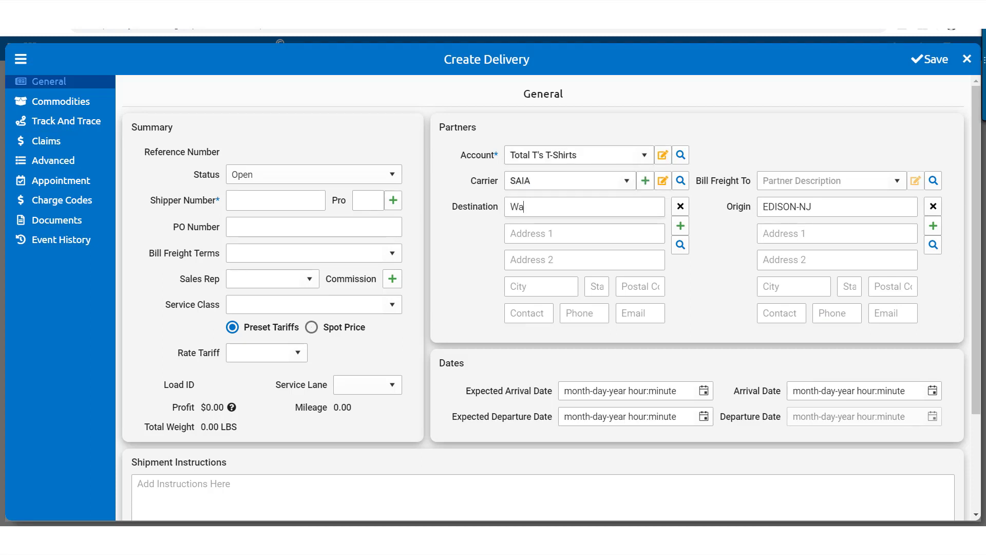
pyautogui.click(510, 231)
pyautogui.write('6372 Winrill Rd.')
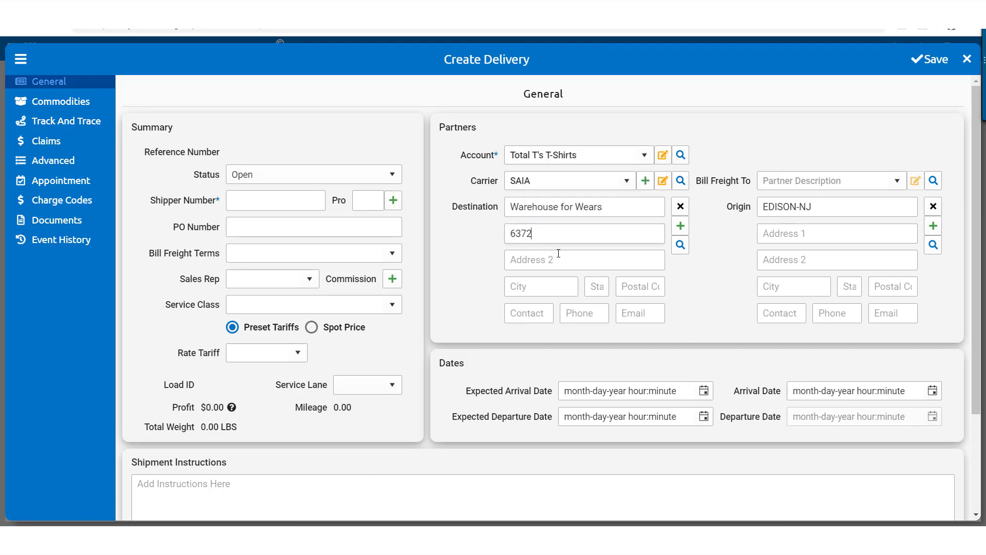
pyautogui.click(550, 286)
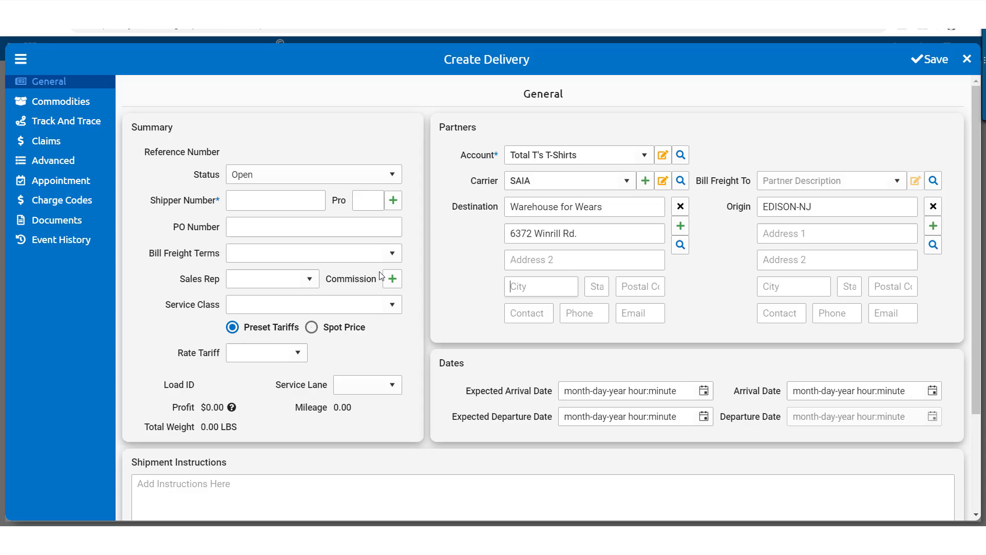
pyautogui.write('Chino')
pyautogui.press('Tab')
pyautogui.write('CA')
pyautogui.write('91708')
# - Enter a new shipper partner origin in Orange, CA 92868, and the delivery's shipper number
pyautogui.click(895, 206)
pyautogui.write('Bob Bobberson')
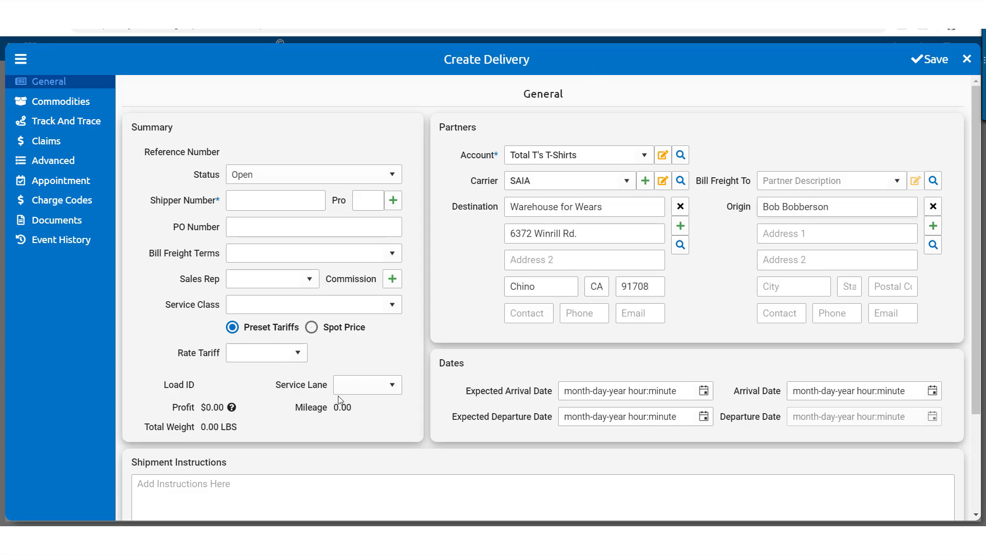
pyautogui.press('Tab')
pyautogui.write('654 Map')
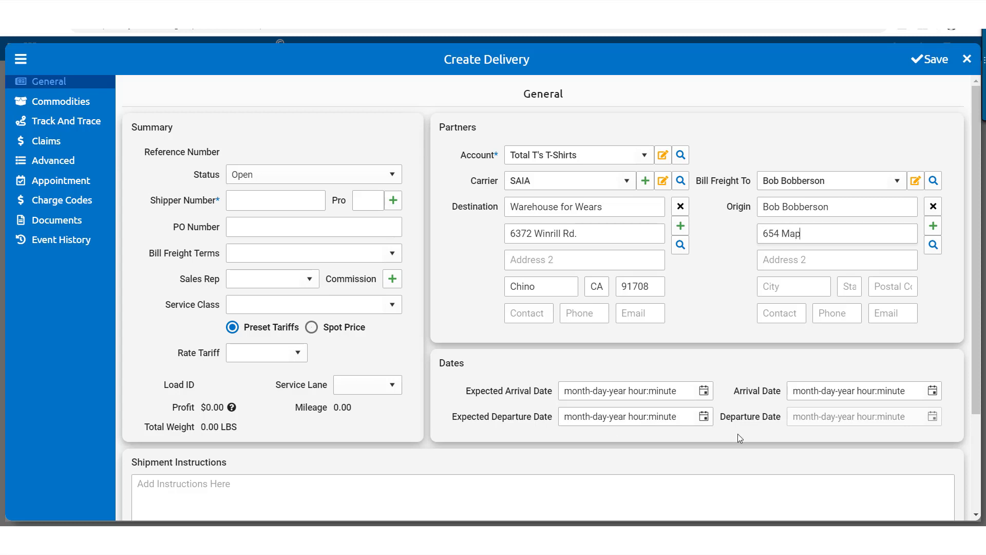
pyautogui.write('le Sr')
pyautogui.click(765, 286)
pyautogui.write('Orange')
pyautogui.press('Tab')
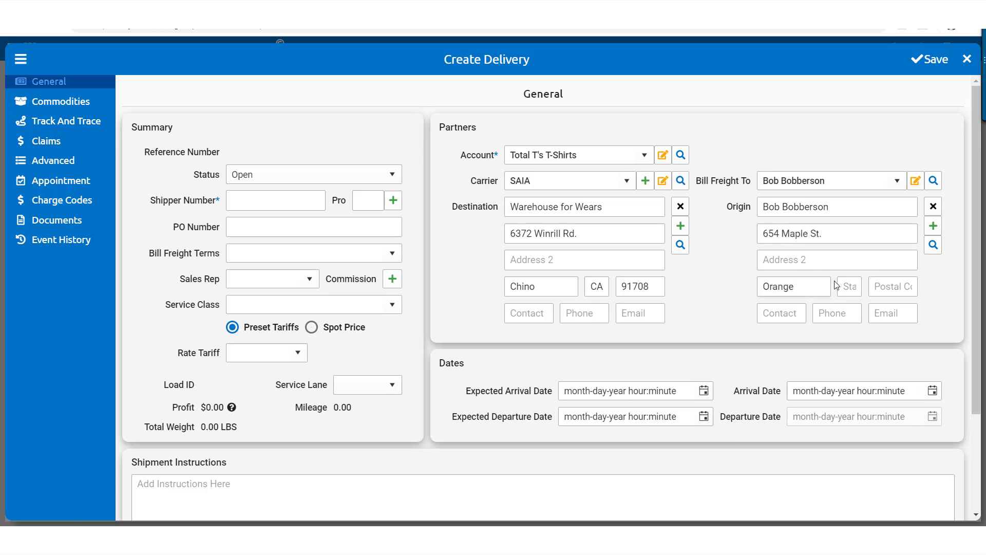
pyautogui.write('CA')
pyautogui.press('Tab')
pyautogui.write('92868')
pyautogui.click(276, 200)
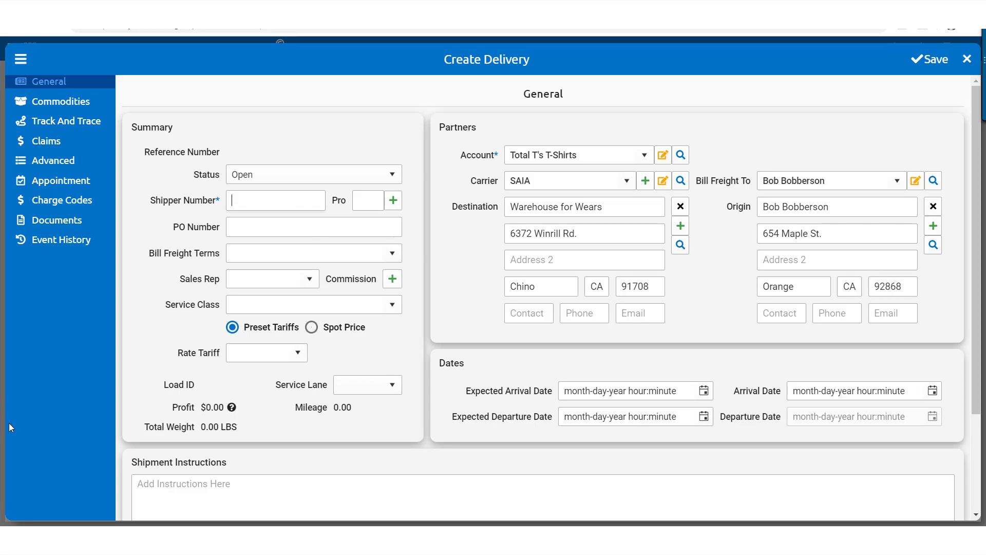
pyautogui.write('554326')
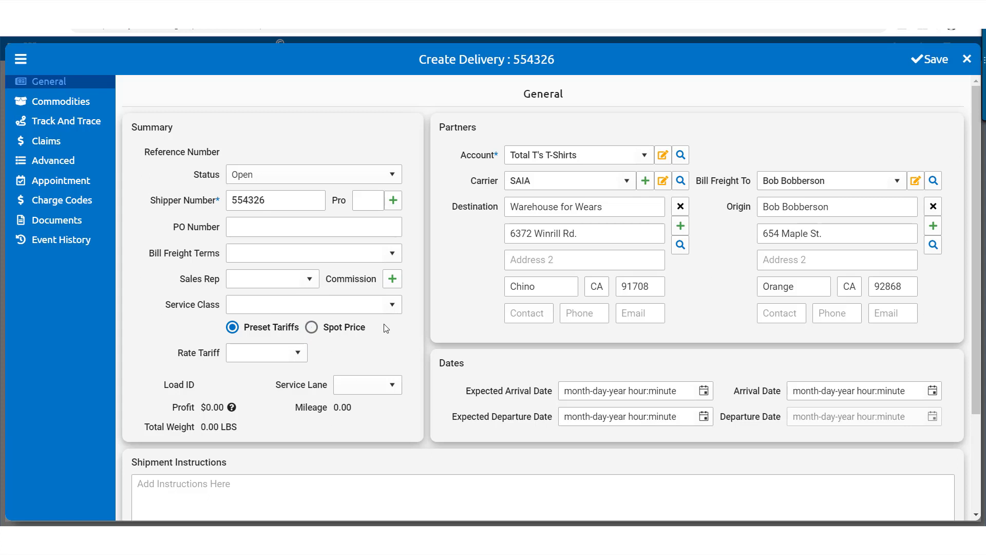
# - Save the fourth 1,200 lb Apparel commodity line, bringing the delivery to 4,800 lbs
pyautogui.click(100, 101)
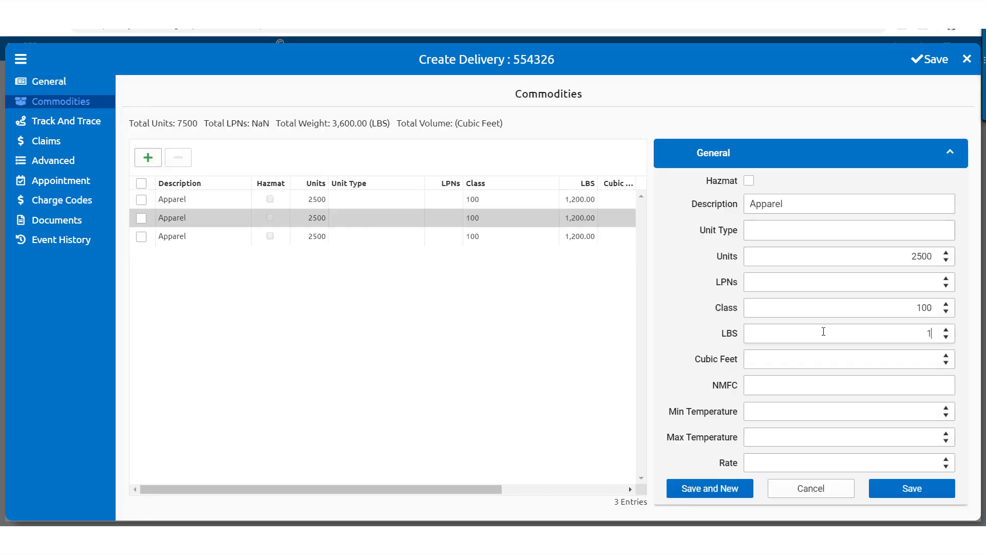
pyautogui.write('1200')
pyautogui.click(888, 494)
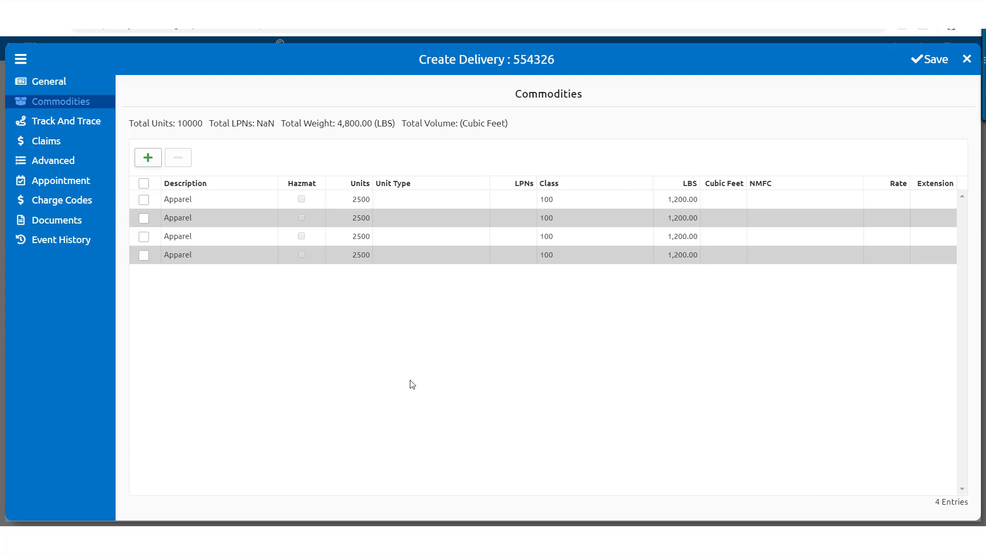
pyautogui.click(86, 81)
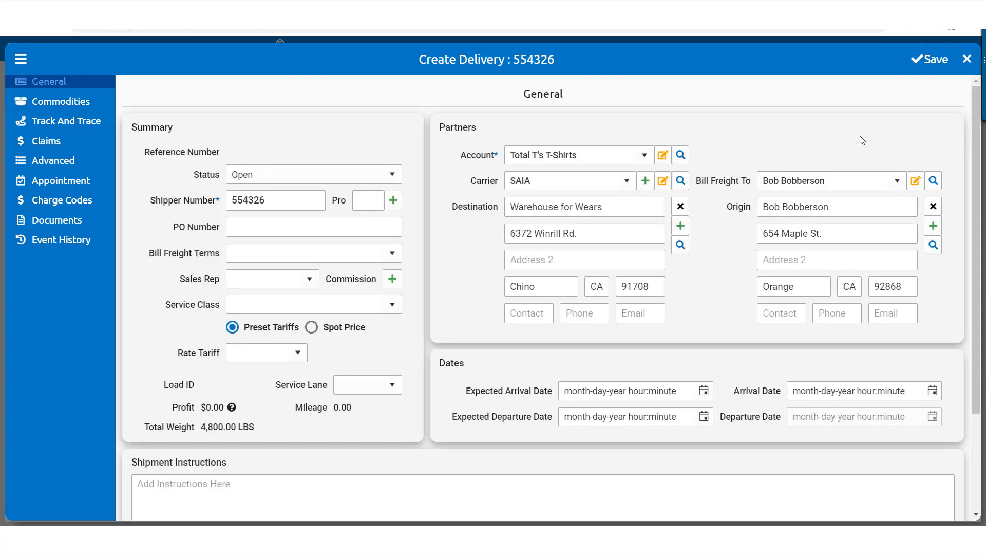
# - Apply the LTL FLAT 2 rate tariff to the delivery and save it, showing $1,008.00 profit
pyautogui.click(298, 353)
pyautogui.click(290, 389)
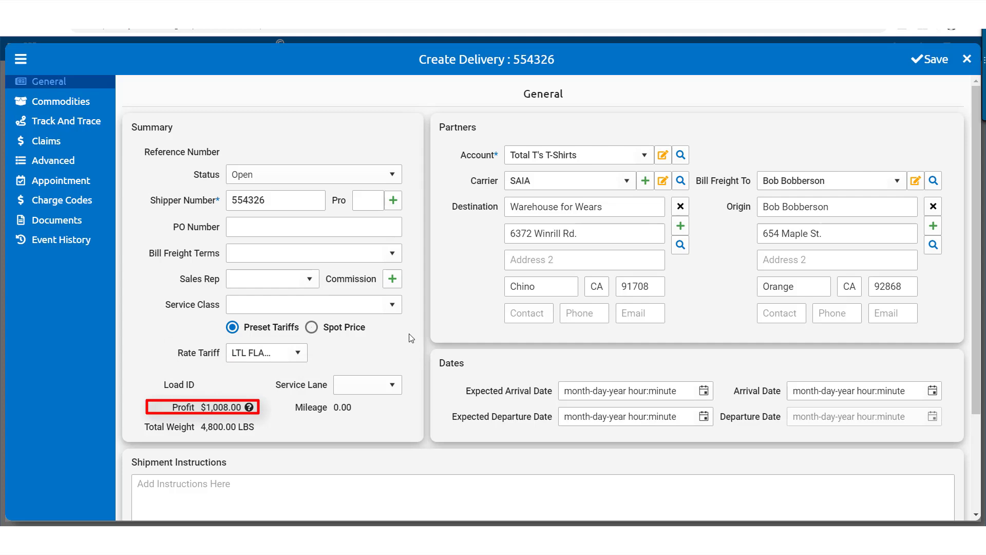
pyautogui.click(912, 66)
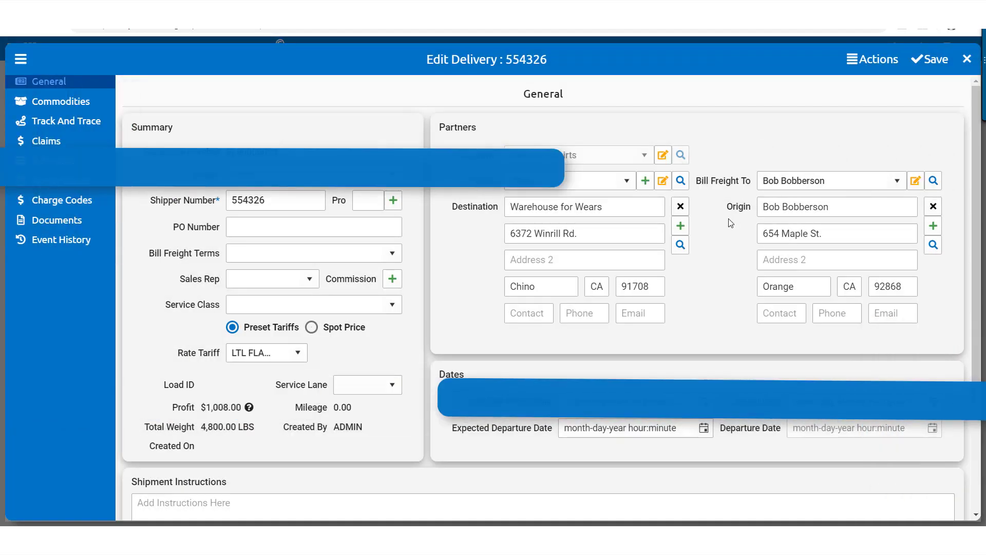